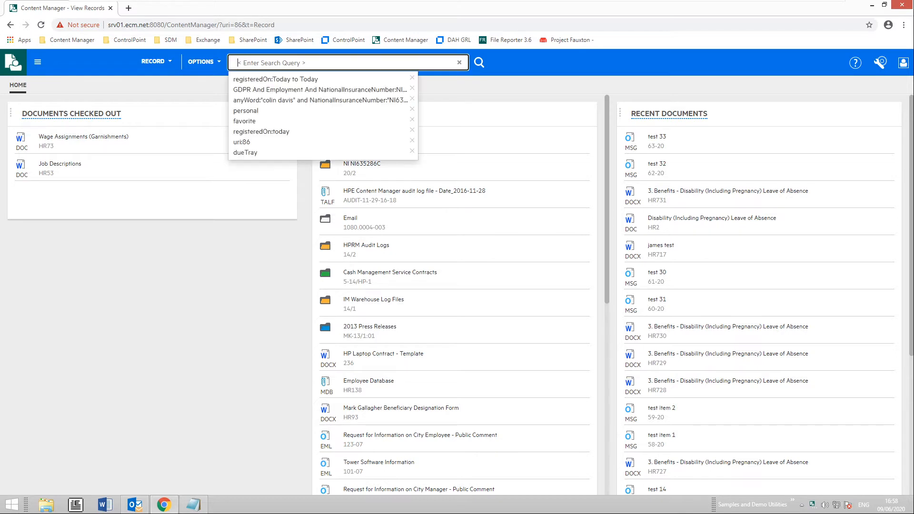
- Search the records for 'personal', listing eight matches such as Personal Holiday Policy
{"action": "type", "text": "personal"}
{"action": "key", "text": "Return"}
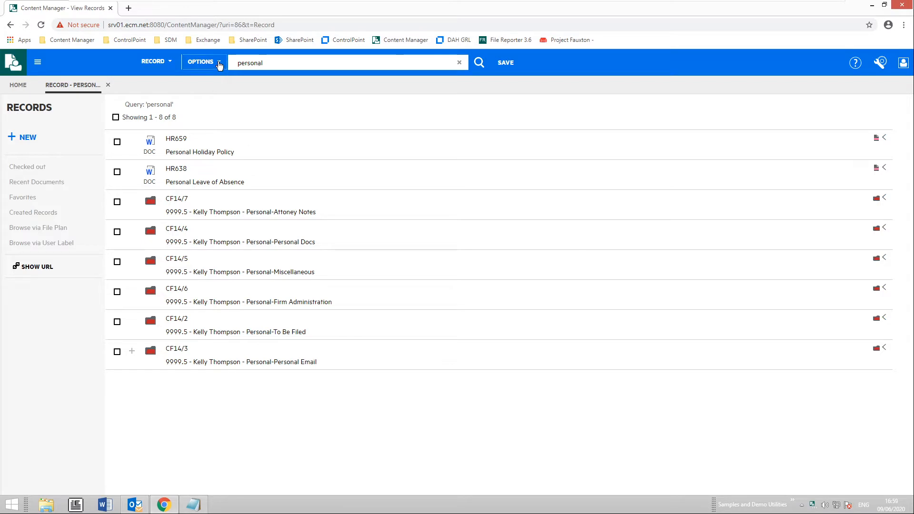
{"action": "left_click", "coordinate": [218, 67]}
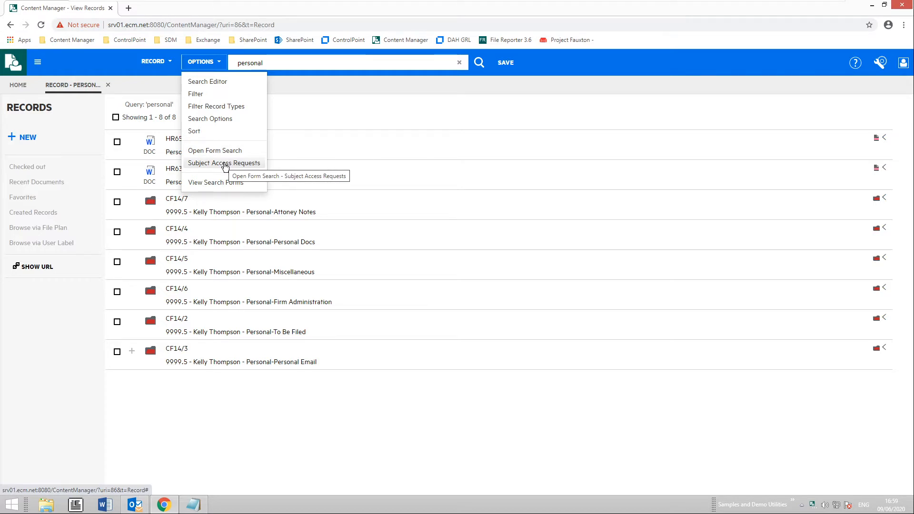
- Run a Subject Access Requests search on the employee's name, pasted NI number and GDPR flag, returning D20/2 and D20/1
{"action": "left_click", "coordinate": [225, 164]}
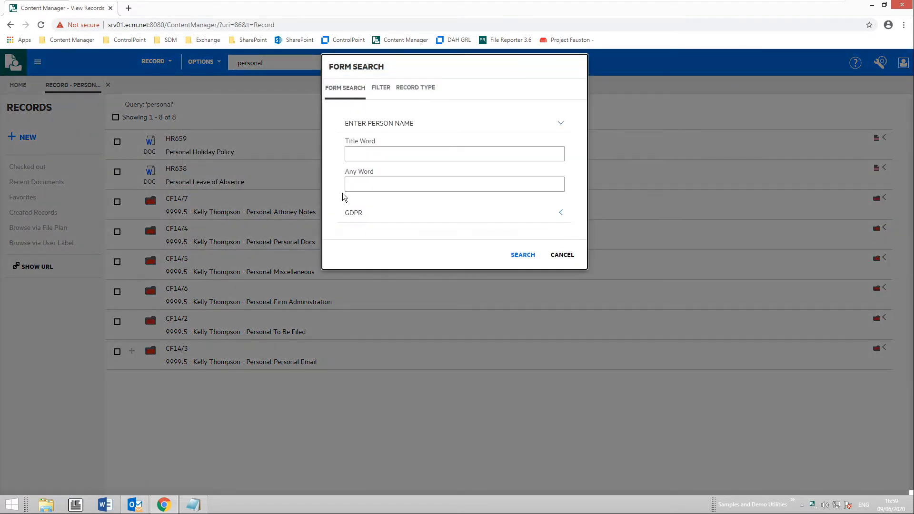
{"action": "left_click", "coordinate": [376, 185]}
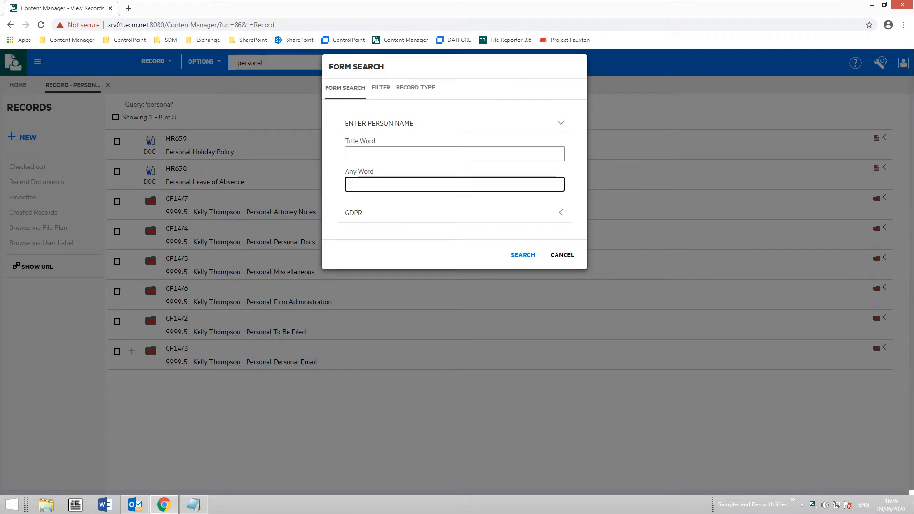
{"action": "left_click", "coordinate": [561, 213]}
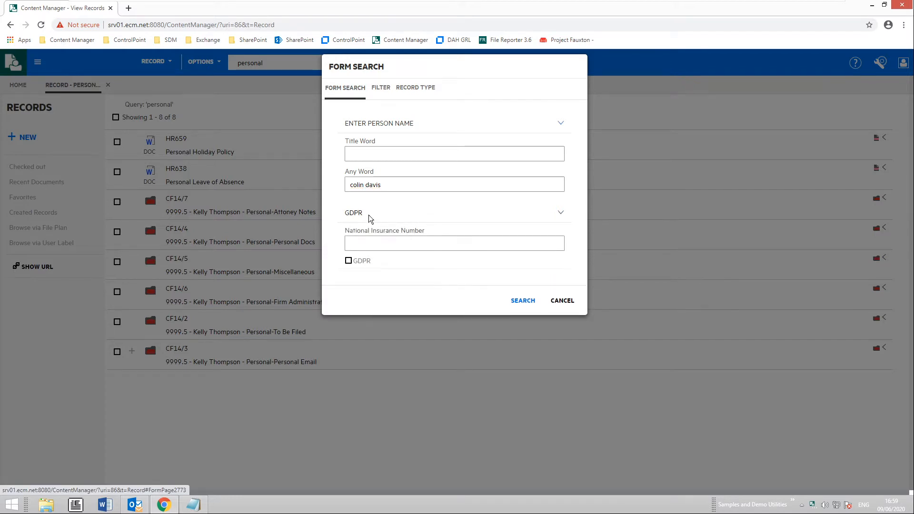
{"action": "left_click", "coordinate": [370, 243]}
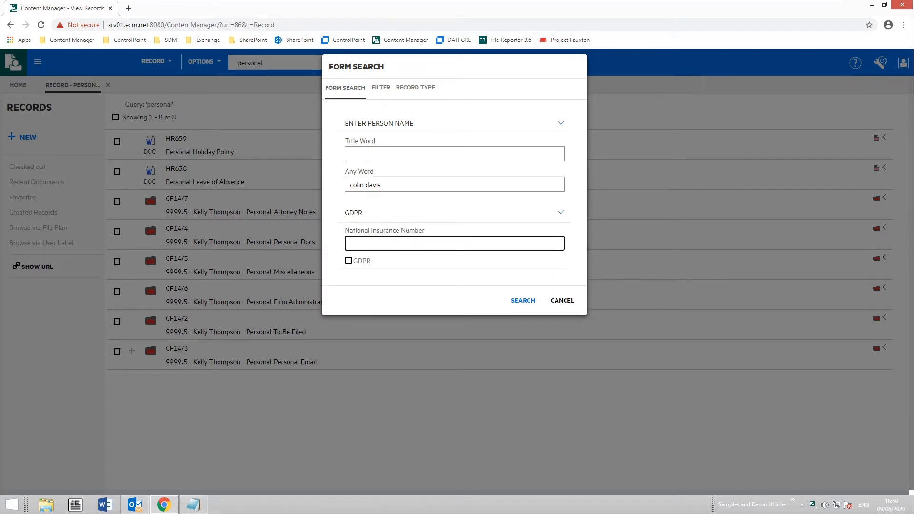
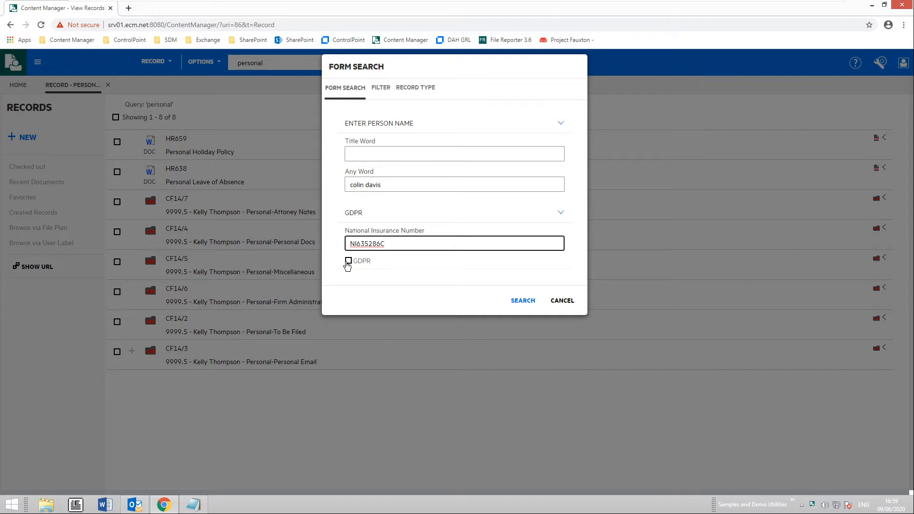
{"action": "left_click", "coordinate": [349, 263]}
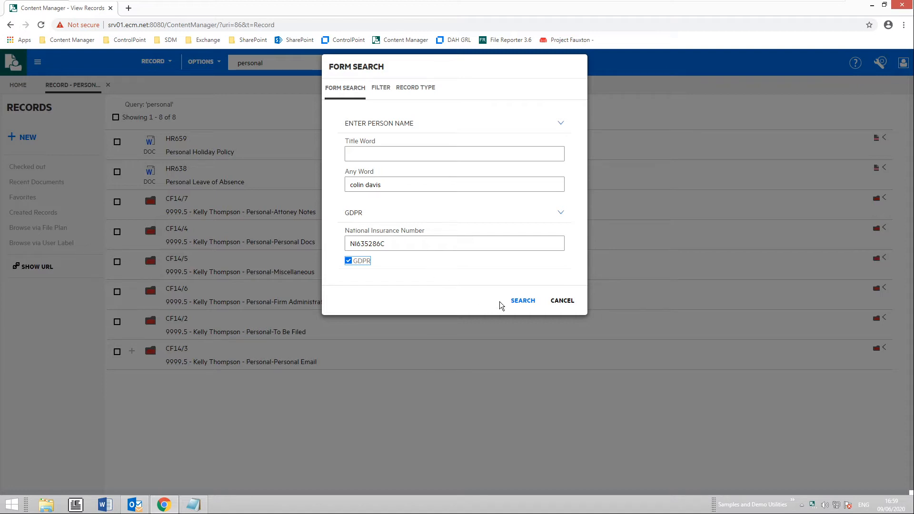
{"action": "left_click", "coordinate": [523, 305]}
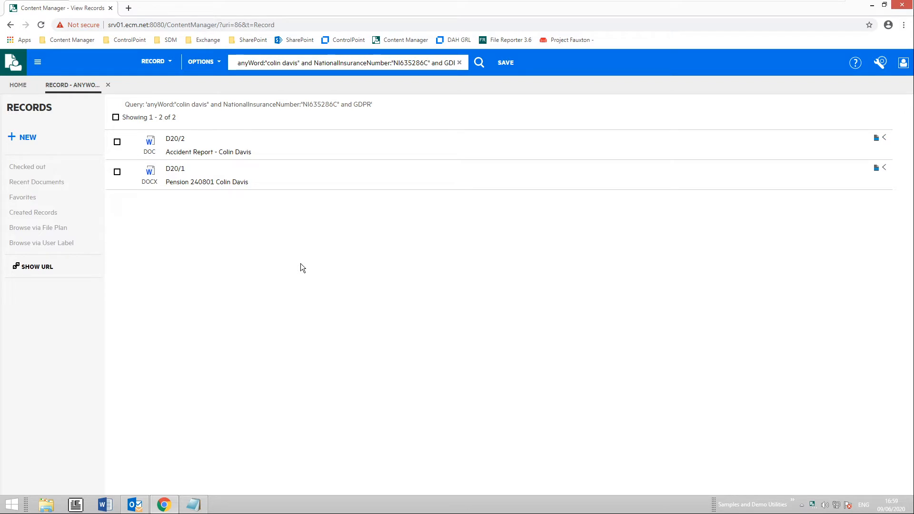
{"action": "left_click", "coordinate": [151, 143]}
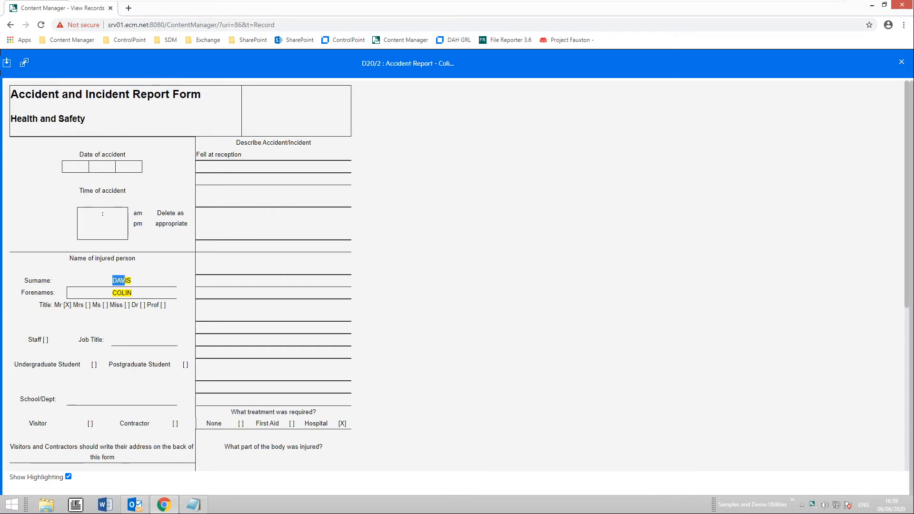
{"action": "left_click_drag", "start_coordinate": [112, 279], "coordinate": [133, 295]}
{"action": "left_click", "coordinate": [231, 271]}
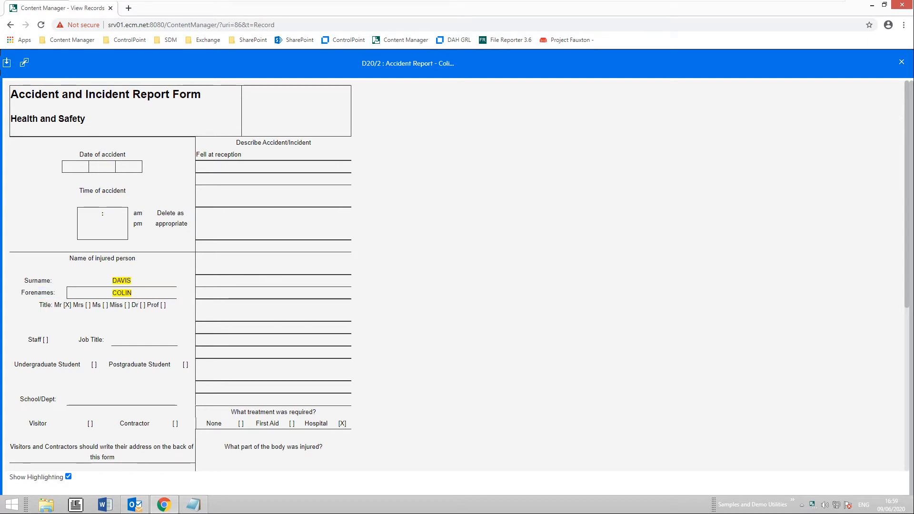
{"action": "left_click", "coordinate": [901, 64]}
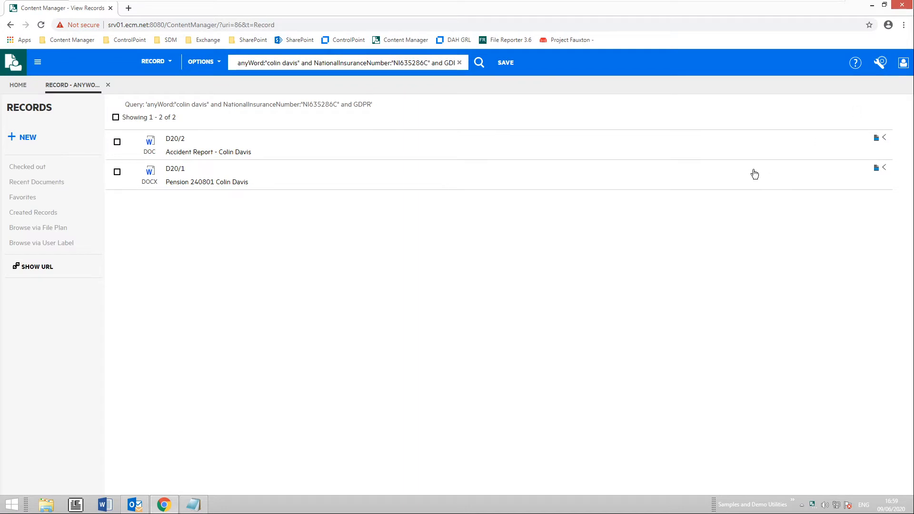
- Show D20/2's full properties and highlight its National Insurance Number with a page find
{"action": "left_click", "coordinate": [884, 139]}
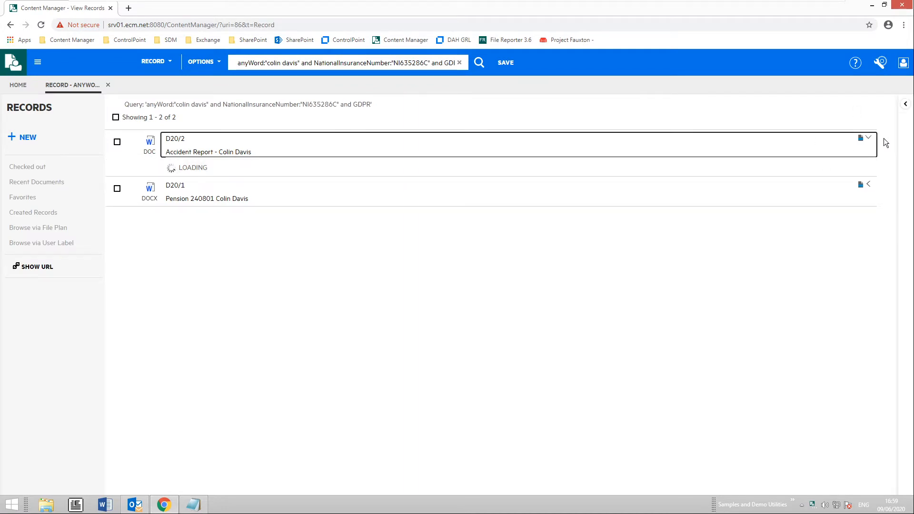
{"action": "left_click", "coordinate": [905, 106]}
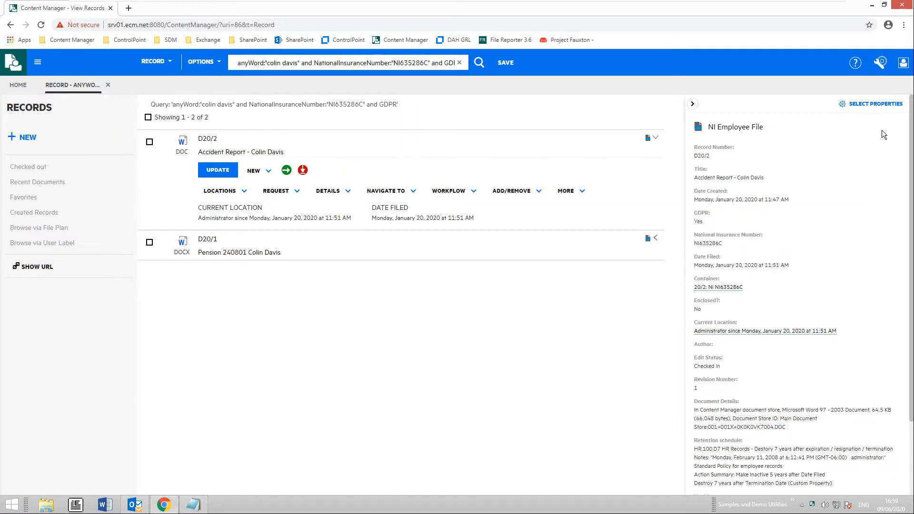
{"action": "key", "text": "ctrl+f"}
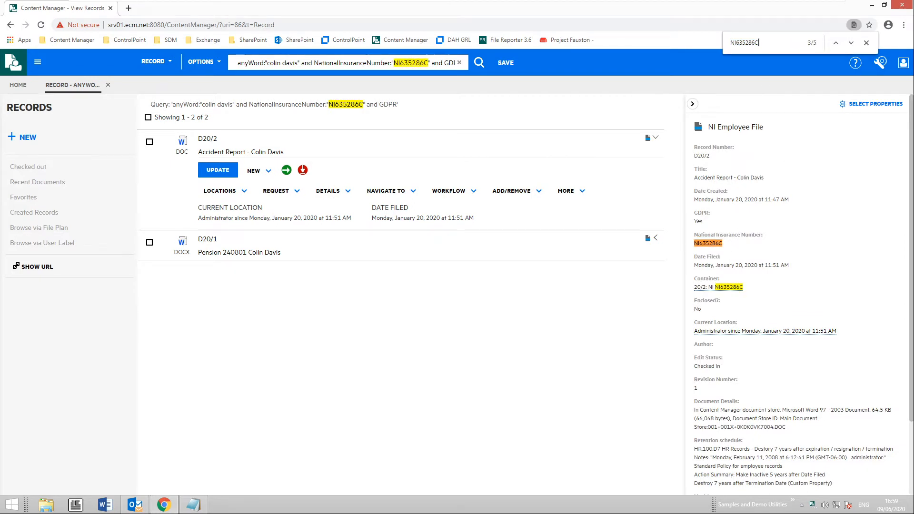
{"action": "key", "text": "Escape"}
{"action": "key", "text": "ctrl+c"}
{"action": "left_click", "coordinate": [718, 244]}
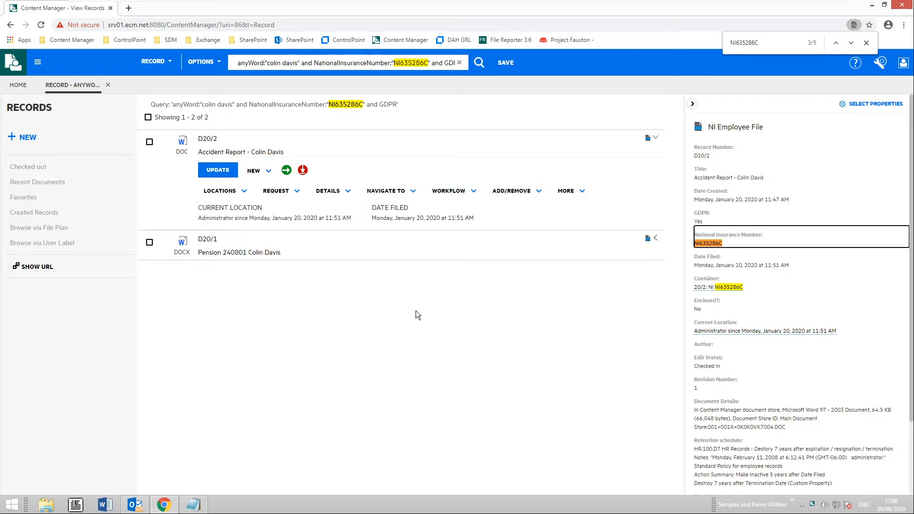
{"action": "left_click", "coordinate": [219, 64]}
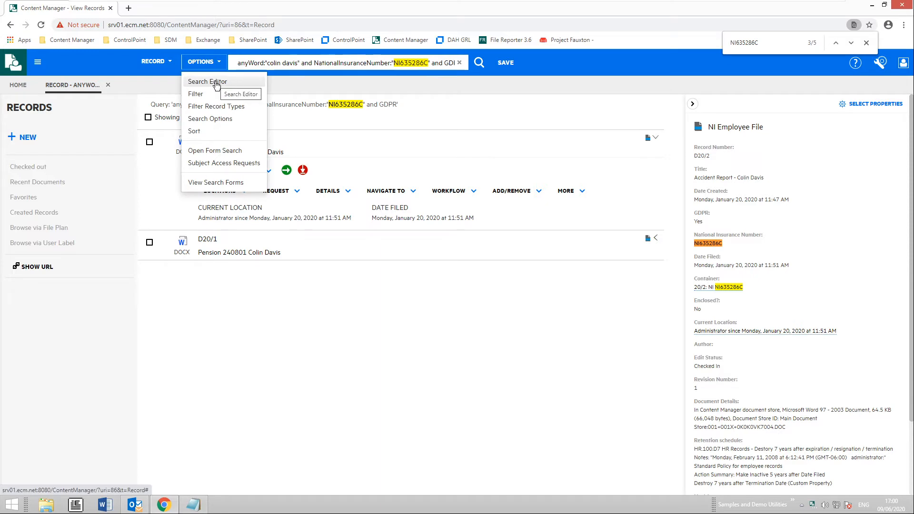
- Clear the query in the full search editor and add a GDPR clause
{"action": "left_click", "coordinate": [216, 83]}
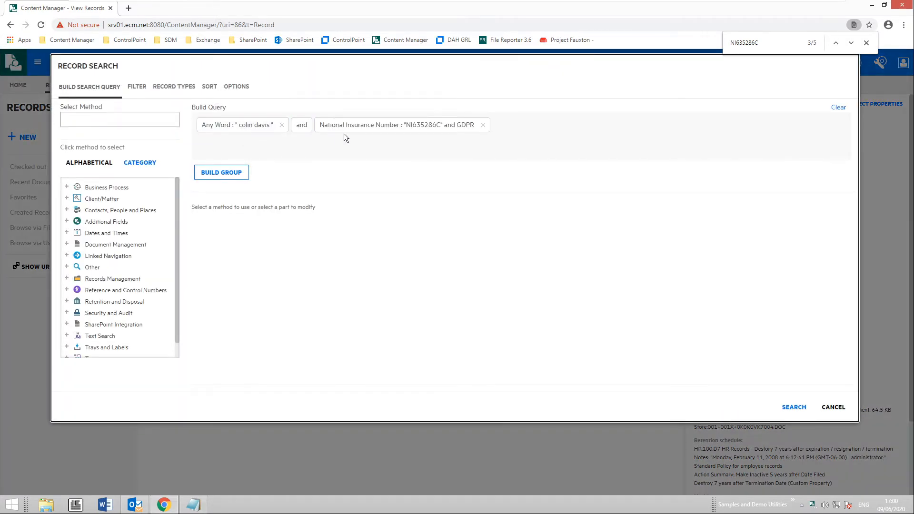
{"action": "left_click", "coordinate": [839, 108]}
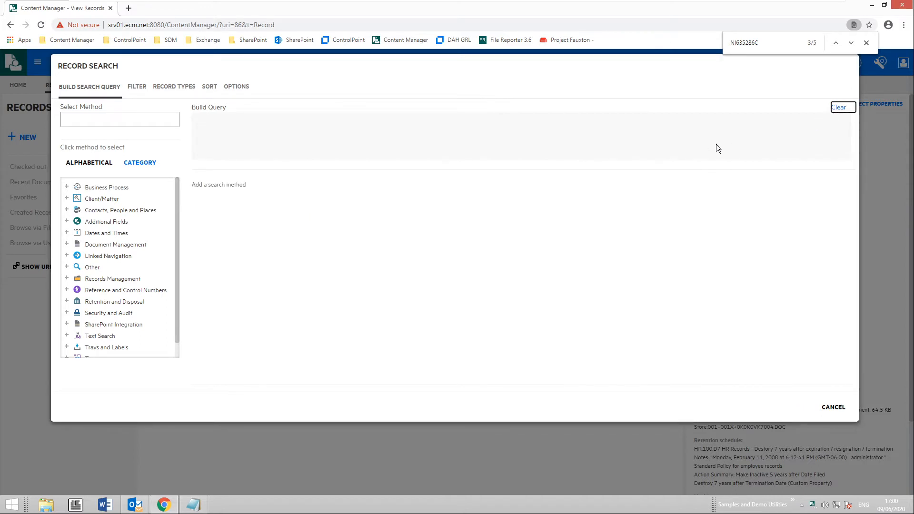
{"action": "left_click", "coordinate": [122, 120]}
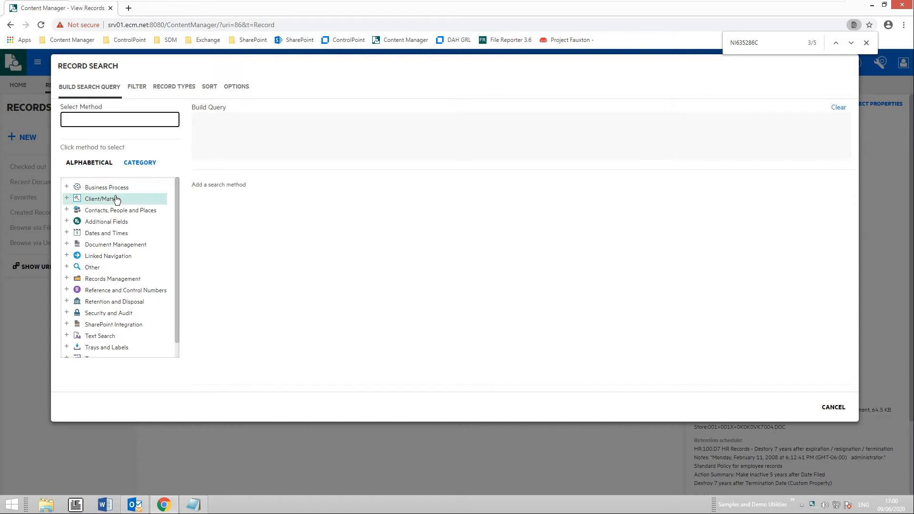
{"action": "left_click", "coordinate": [139, 164]}
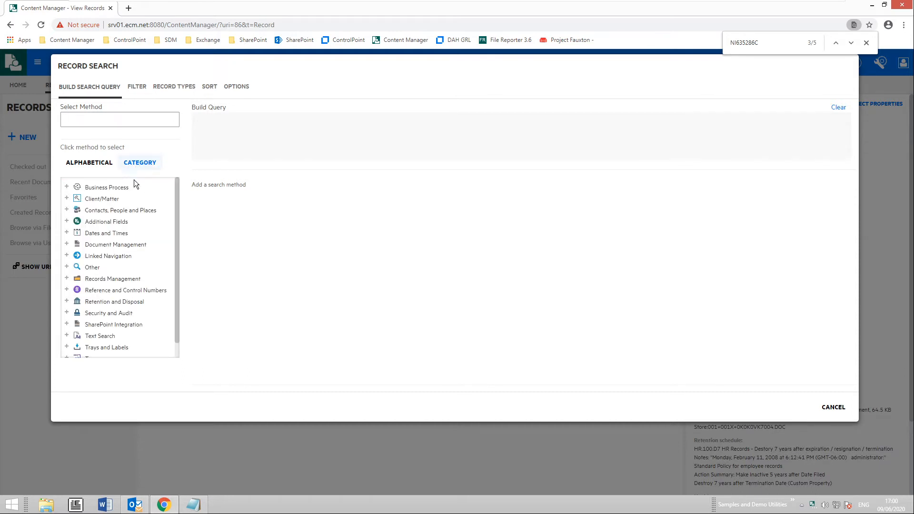
{"action": "scroll", "coordinate": [114, 240], "scroll_direction": "down", "scroll_amount": 1}
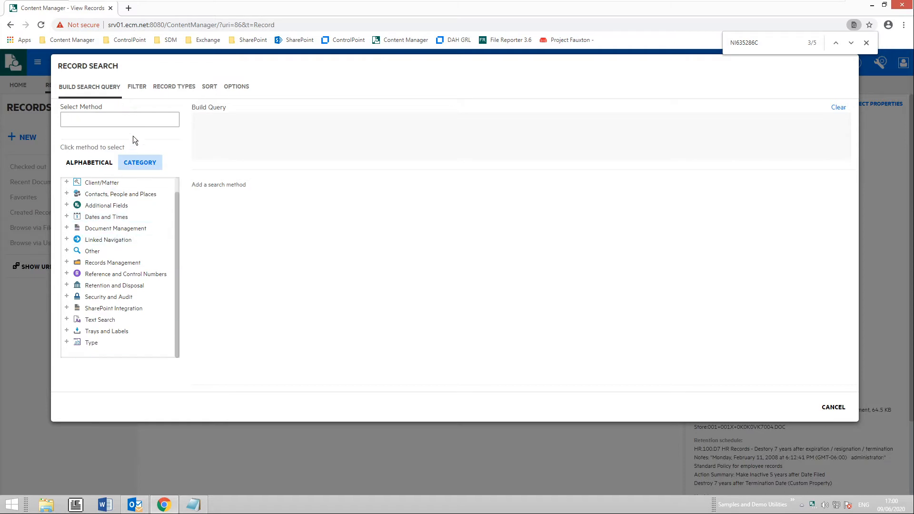
{"action": "left_click", "coordinate": [120, 120]}
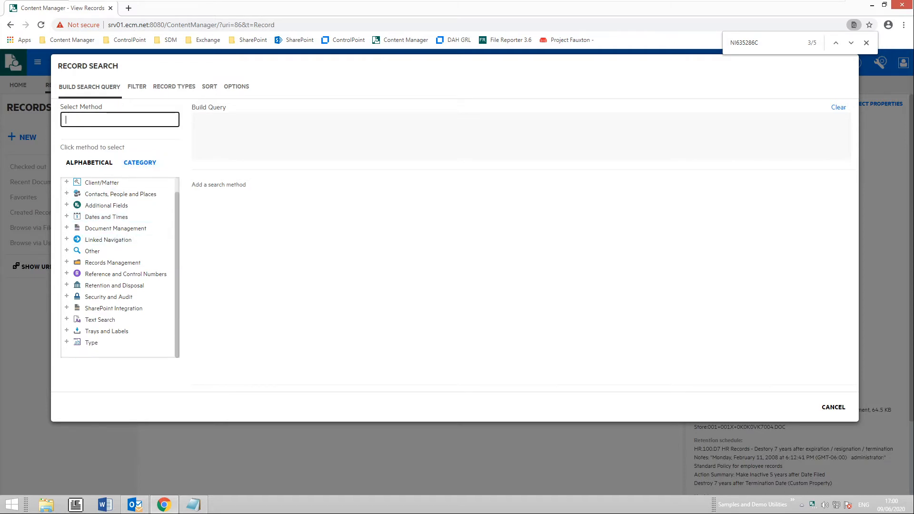
{"action": "type", "text": "gdpr"}
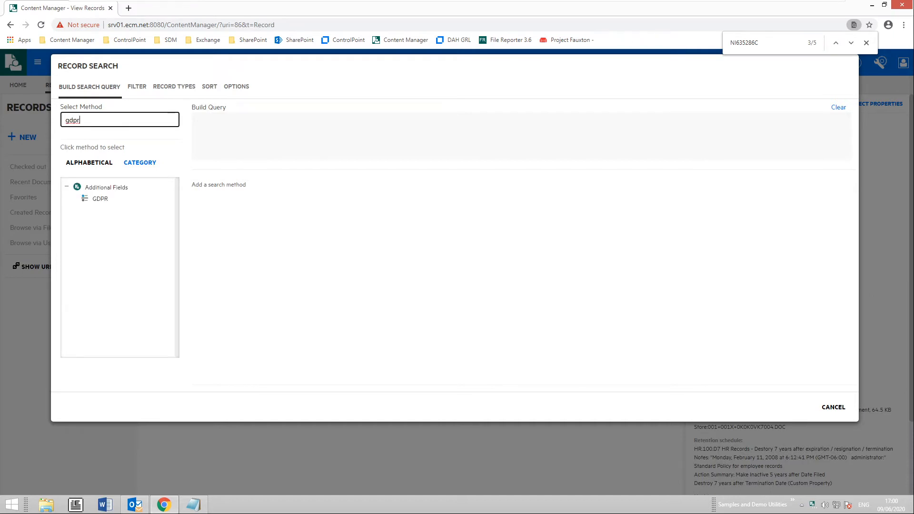
{"action": "left_click", "coordinate": [100, 200]}
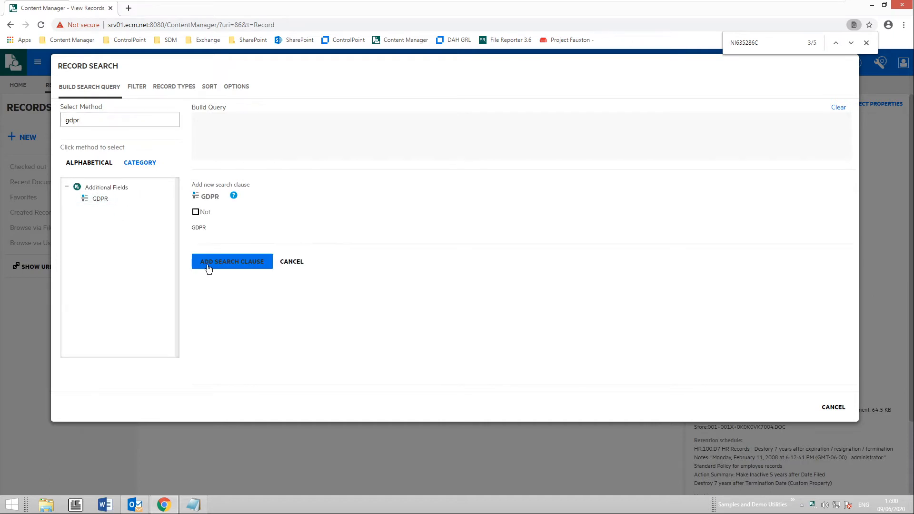
{"action": "left_click", "coordinate": [233, 266]}
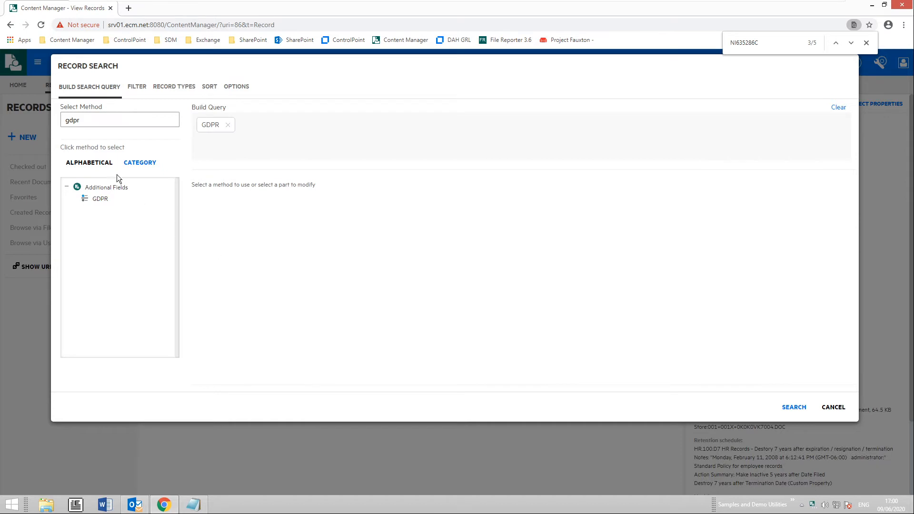
- Add an Employment clause to the query
{"action": "left_click_drag", "start_coordinate": [66, 120], "coordinate": [125, 117]}
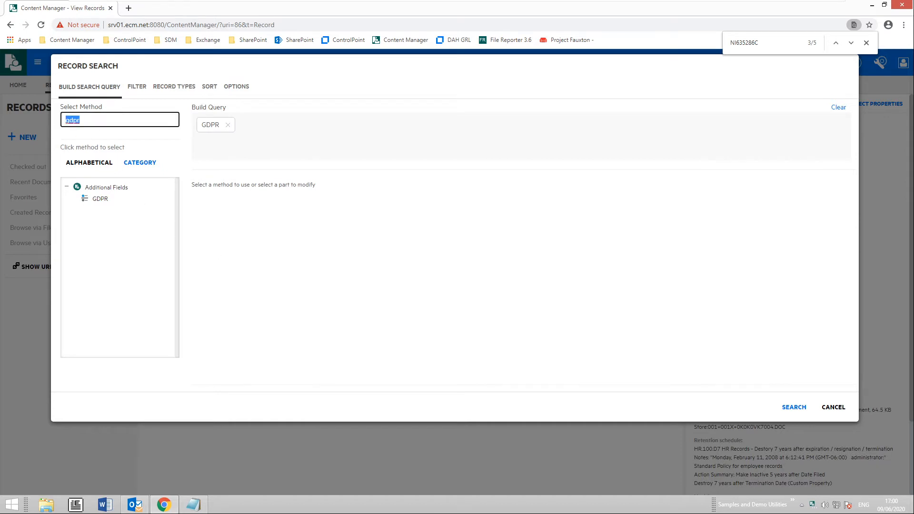
{"action": "type", "text": "employ"}
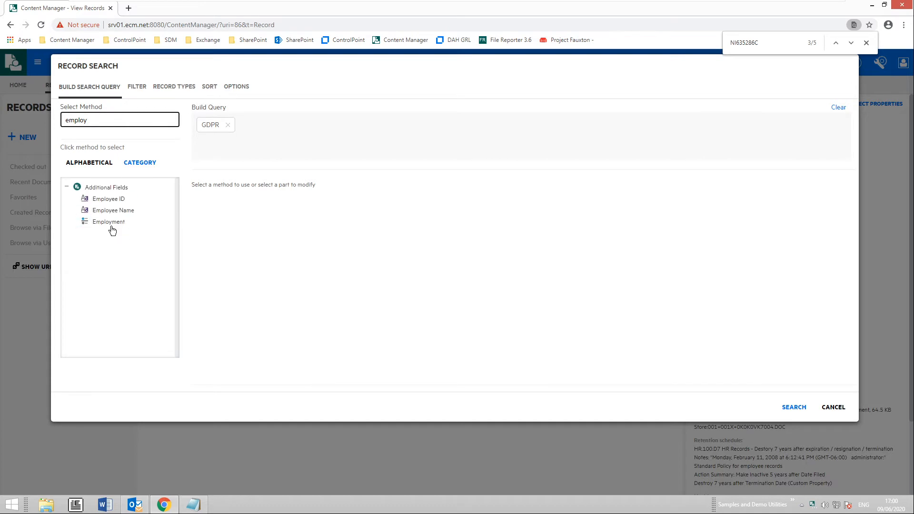
{"action": "left_click", "coordinate": [112, 228]}
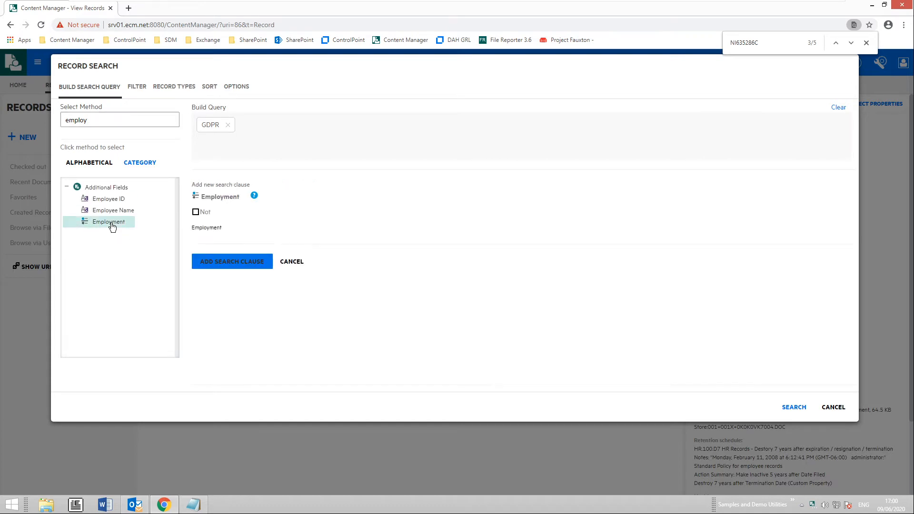
{"action": "left_click", "coordinate": [233, 267]}
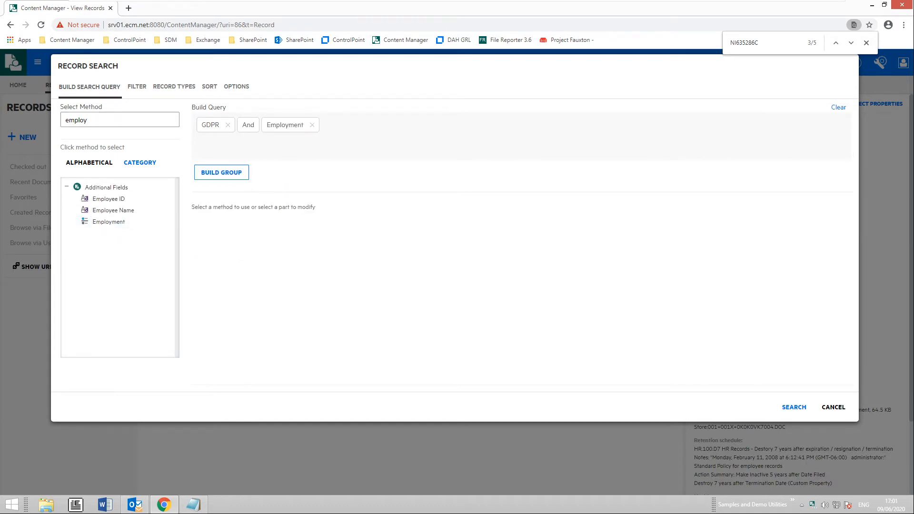
- Add a National Insurance Number clause with the pasted number, joined by And
{"action": "double_click", "coordinate": [80, 119]}
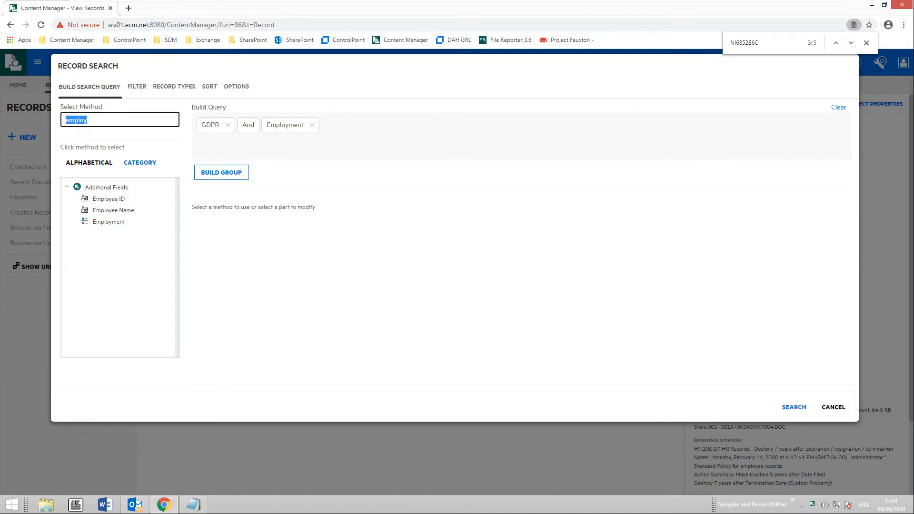
{"action": "type", "text": "national"}
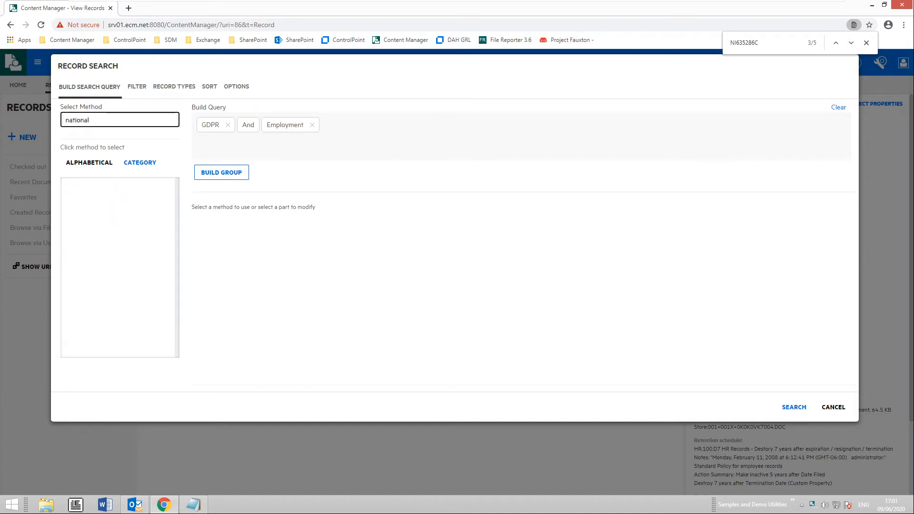
{"action": "left_click", "coordinate": [133, 203]}
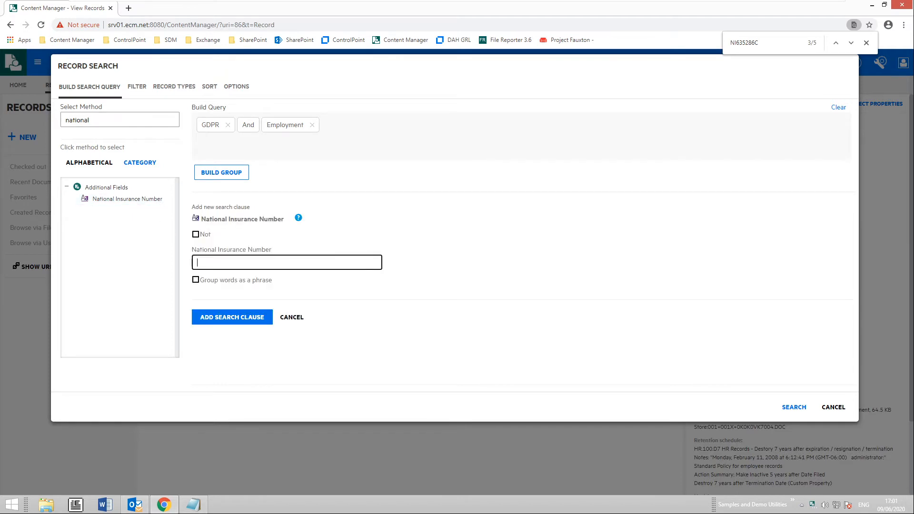
{"action": "key", "text": "ctrl+v"}
{"action": "left_click", "coordinate": [235, 318]}
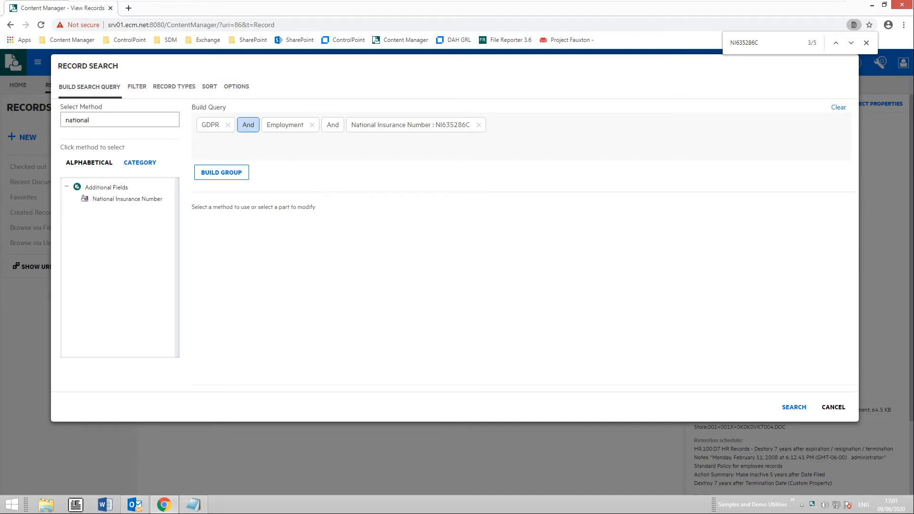
{"action": "left_click", "coordinate": [248, 125]}
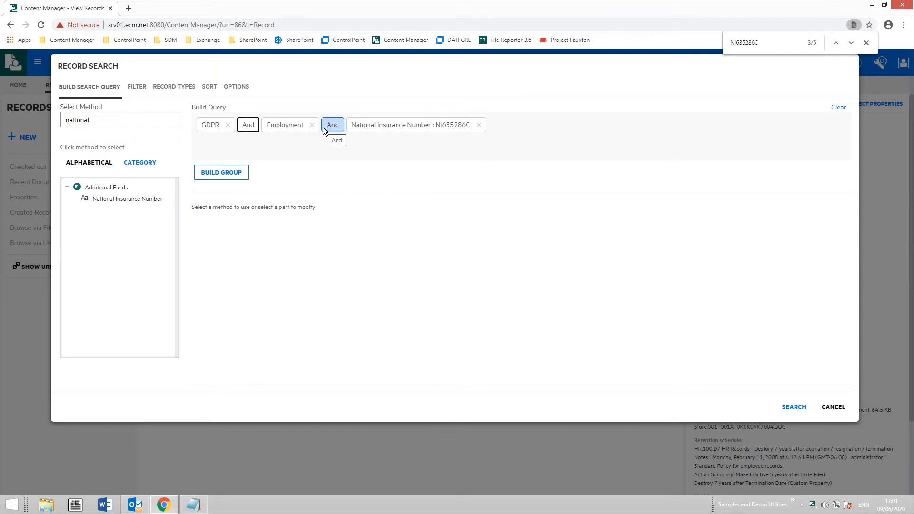
{"action": "left_click", "coordinate": [137, 88]}
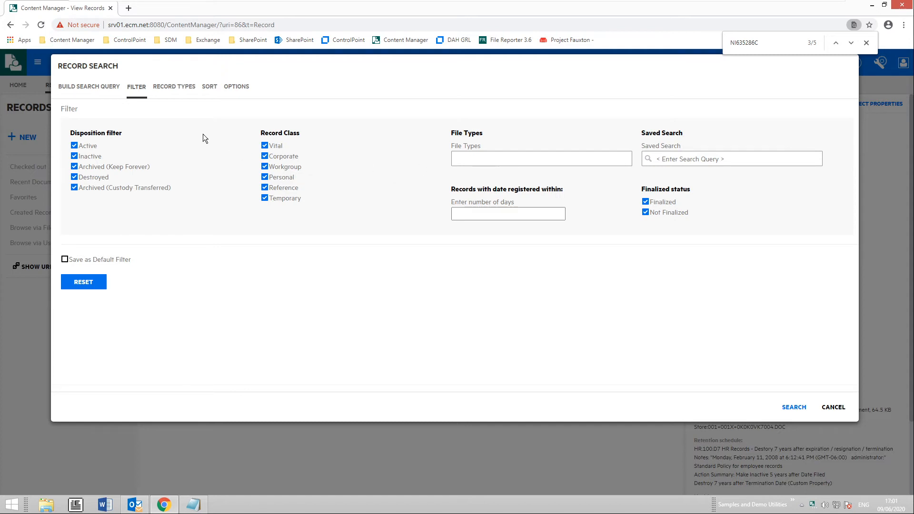
- Review the Record Types and Sort settings without changes, then return to the query builder
{"action": "left_click", "coordinate": [177, 88]}
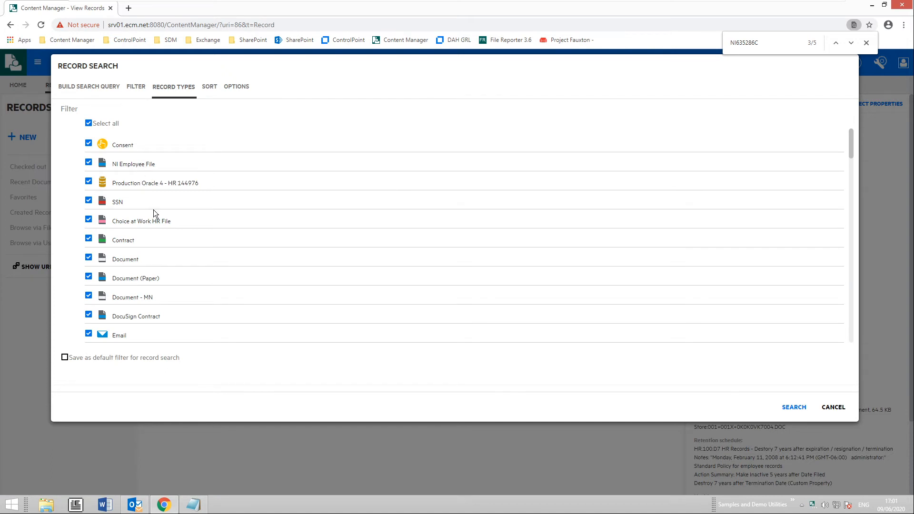
{"action": "scroll", "coordinate": [153, 209], "scroll_direction": "down", "scroll_amount": 3}
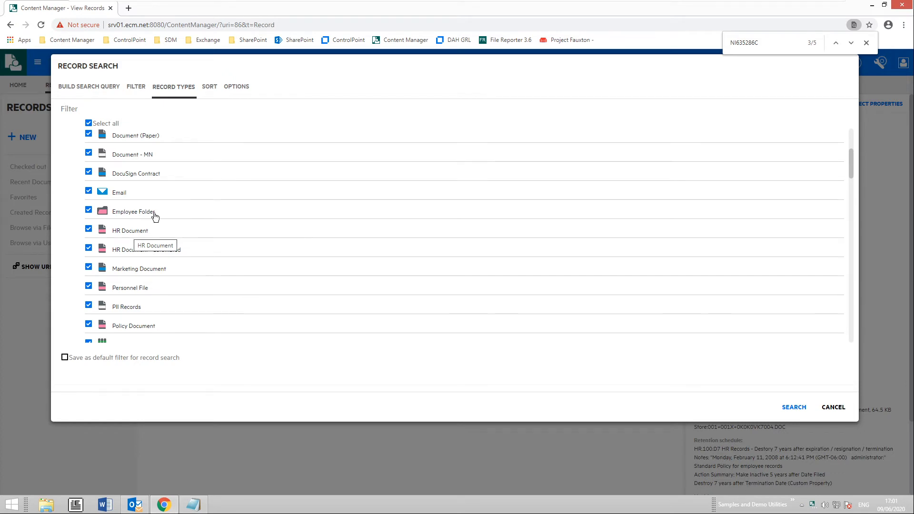
{"action": "left_click", "coordinate": [210, 88]}
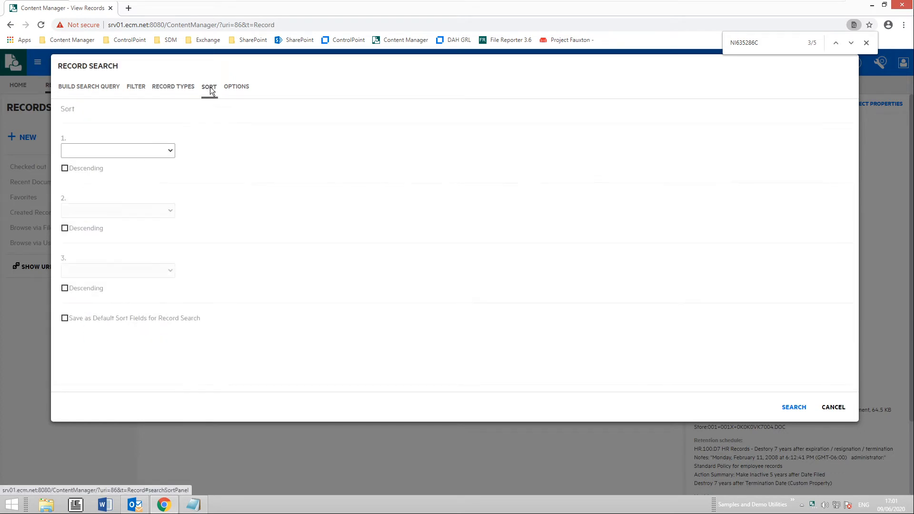
{"action": "left_click", "coordinate": [168, 151]}
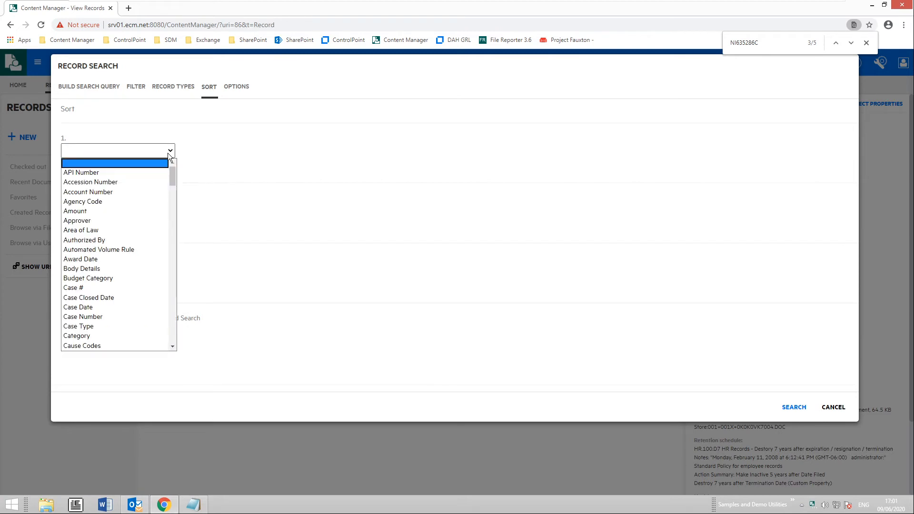
{"action": "left_click", "coordinate": [167, 153]}
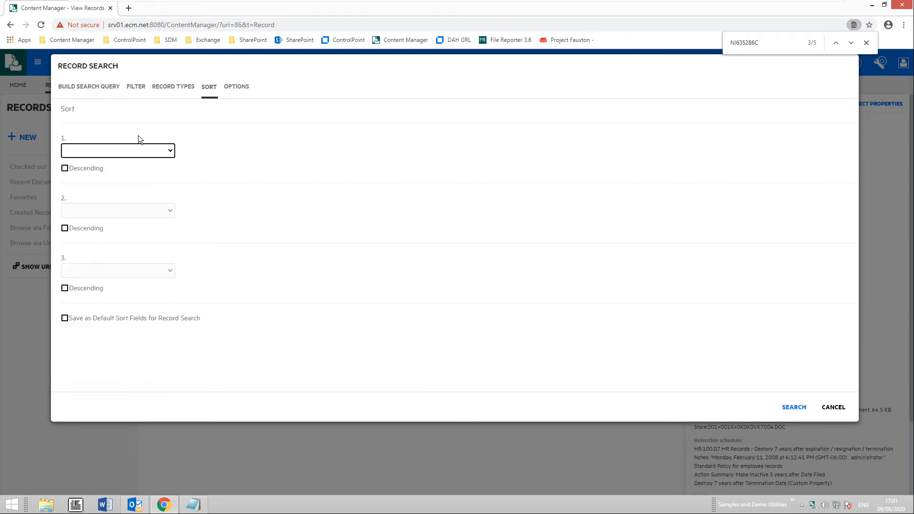
{"action": "left_click", "coordinate": [95, 87]}
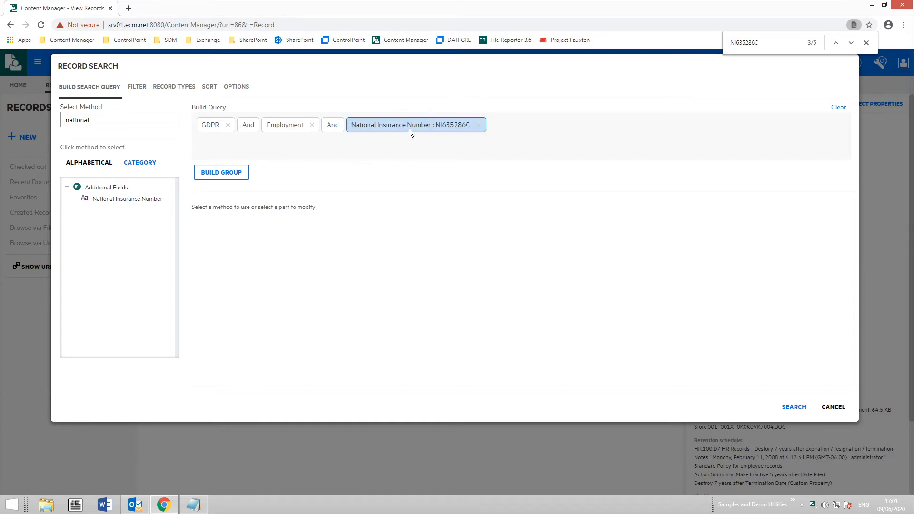
- Run the GDPR And Employment And National Insurance Number query, returning D20/2 and D20/1
{"action": "left_click", "coordinate": [795, 408]}
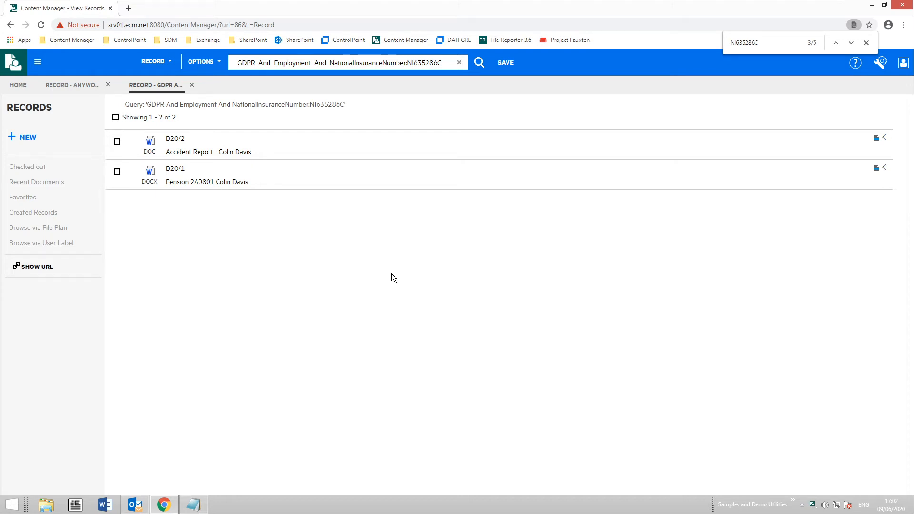
- Save the query as a favourite named 'gdpr', the pasted NI number, and 'v11'
{"action": "left_click", "coordinate": [506, 67]}
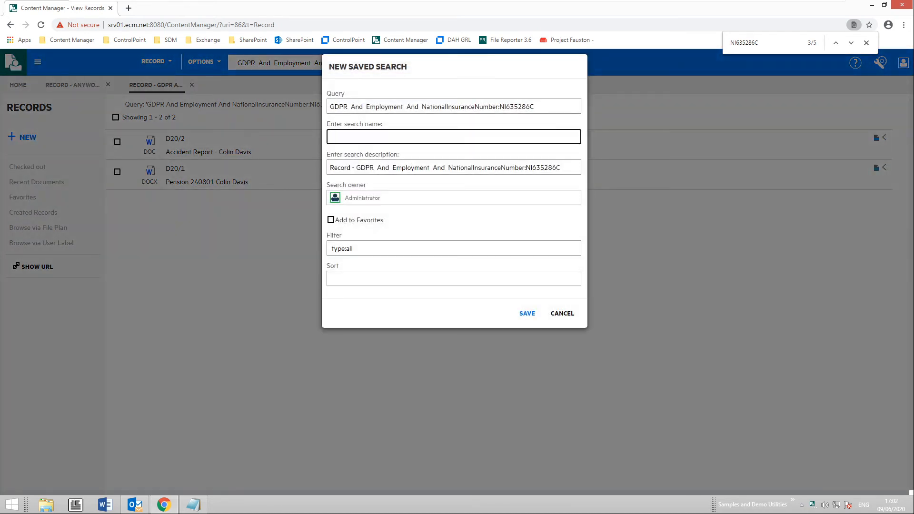
{"action": "type", "text": "gdpr"}
{"action": "type", "text": "v11"}
{"action": "left_click", "coordinate": [332, 222]}
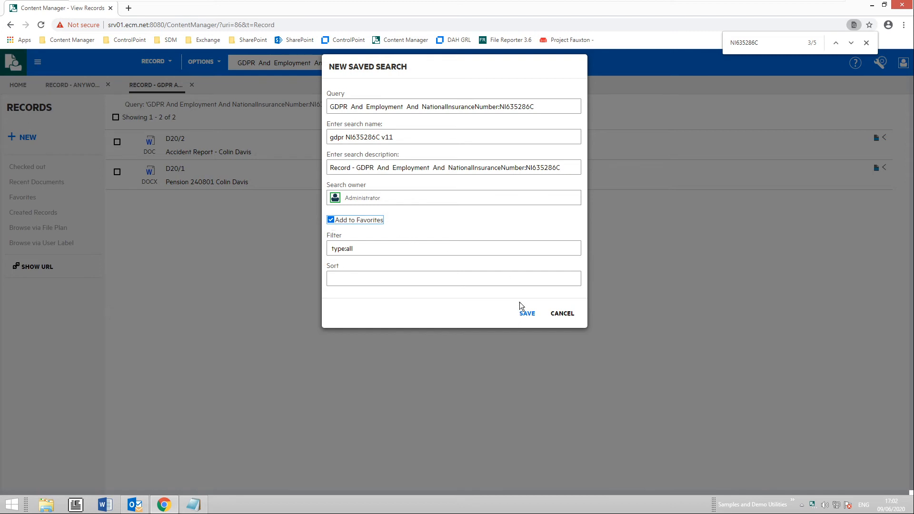
{"action": "left_click", "coordinate": [528, 314]}
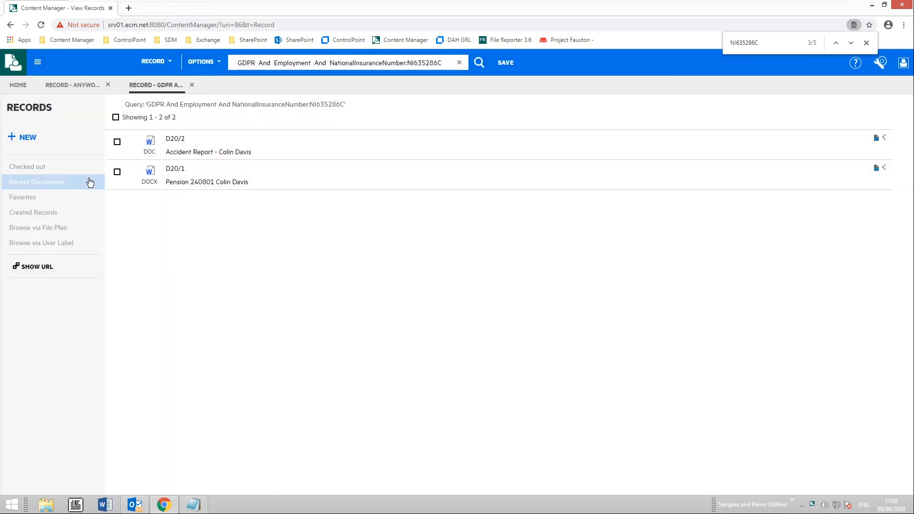
- Find the v11 entry among the Favorites saved searches and run it, showing D20/2 and D20/1
{"action": "left_click", "coordinate": [38, 64]}
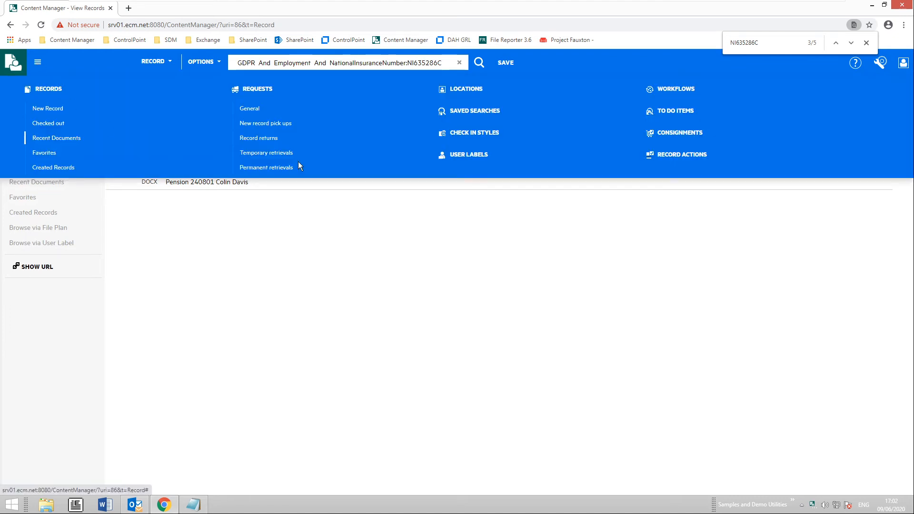
{"action": "left_click", "coordinate": [464, 111]}
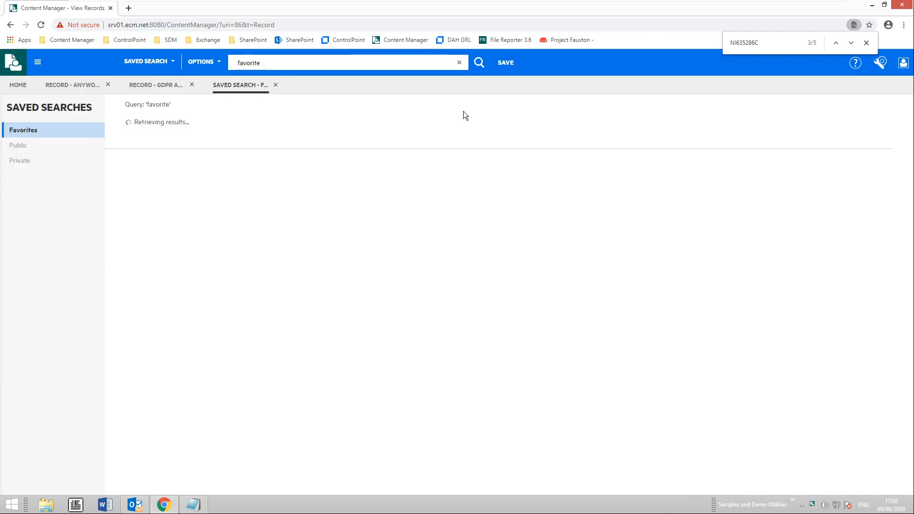
{"action": "scroll", "coordinate": [227, 269], "scroll_direction": "down", "scroll_amount": 7}
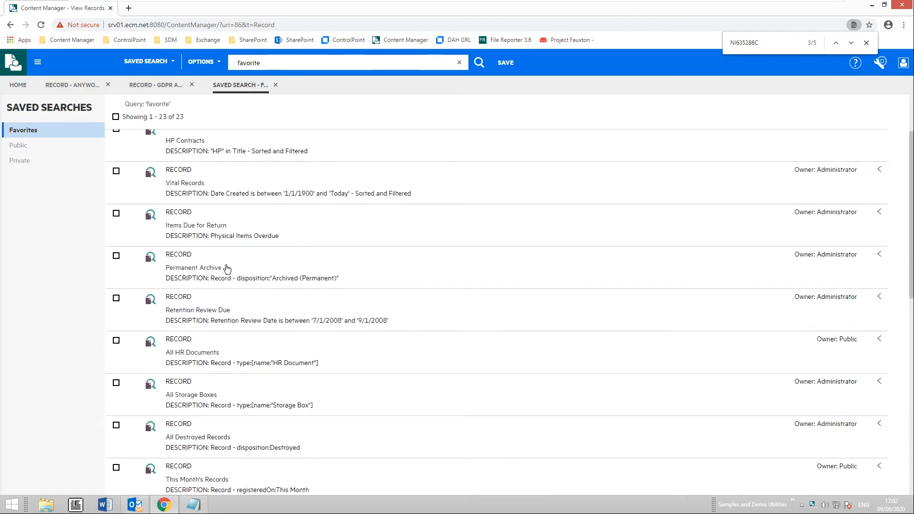
{"action": "scroll", "coordinate": [227, 269], "scroll_direction": "down", "scroll_amount": 7}
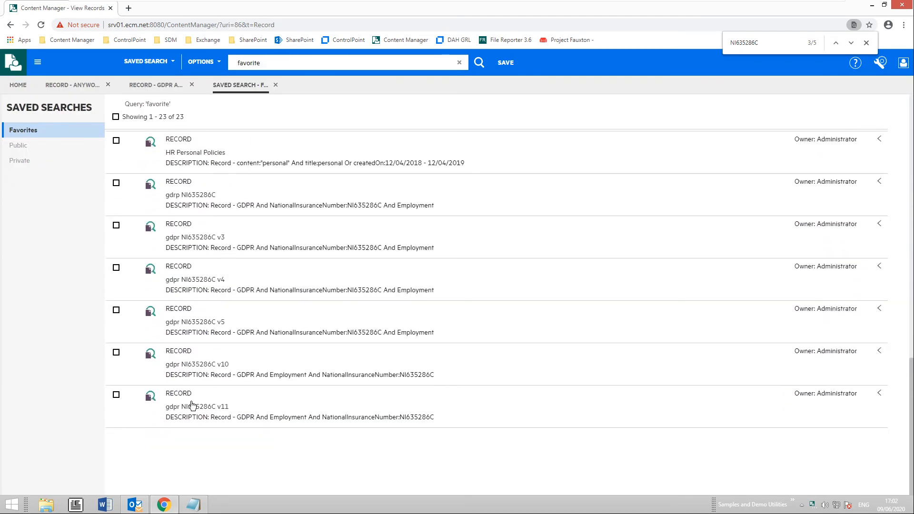
{"action": "left_click", "coordinate": [150, 398]}
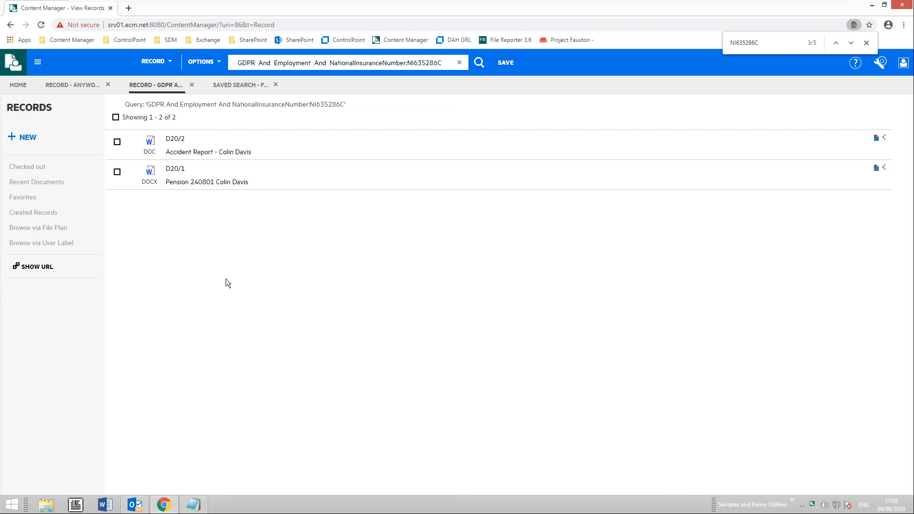
- Run the Today's Documents saved search, listing 23 records registered today
{"action": "left_click", "coordinate": [239, 86]}
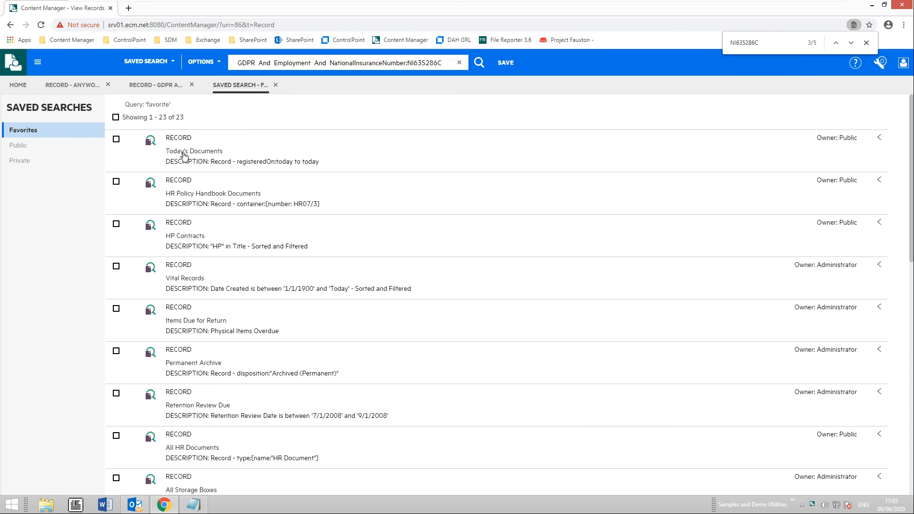
{"action": "left_click", "coordinate": [151, 142]}
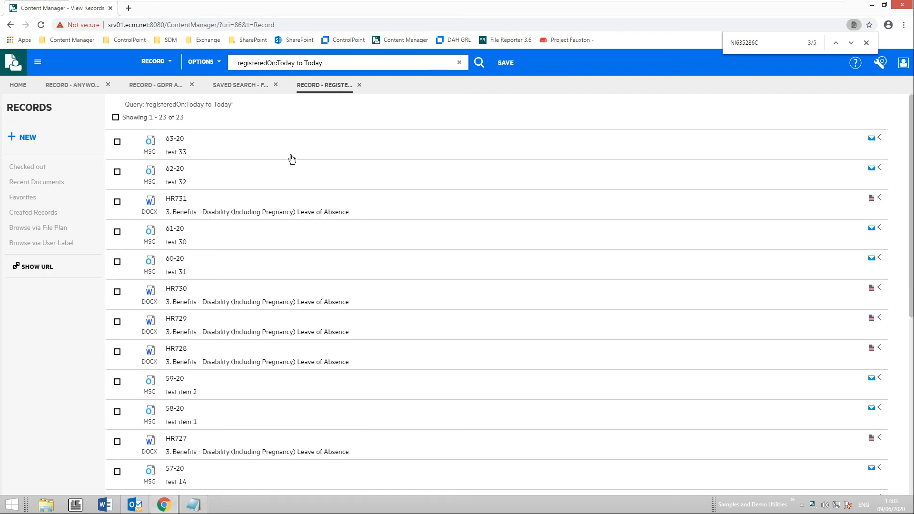